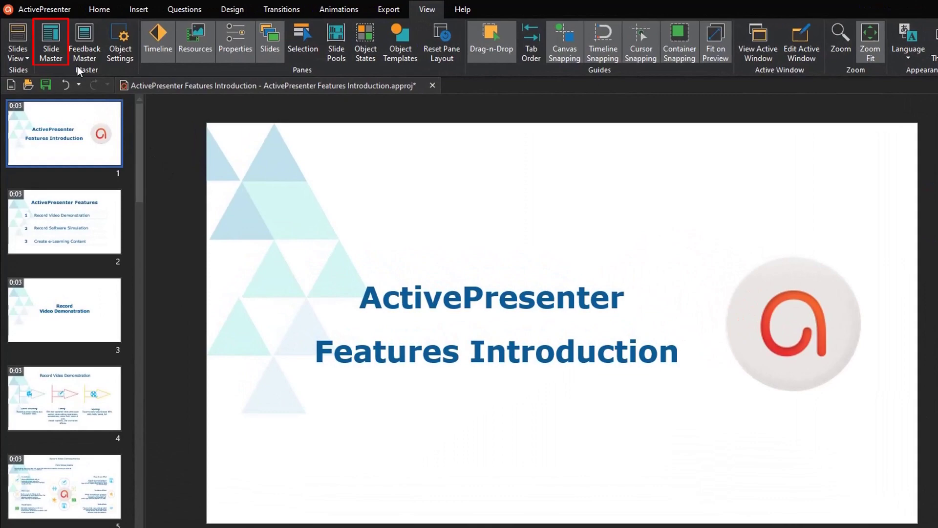
Place the ATOMI.png logo in the top-right corner of the slide master layout.
click(63, 58)
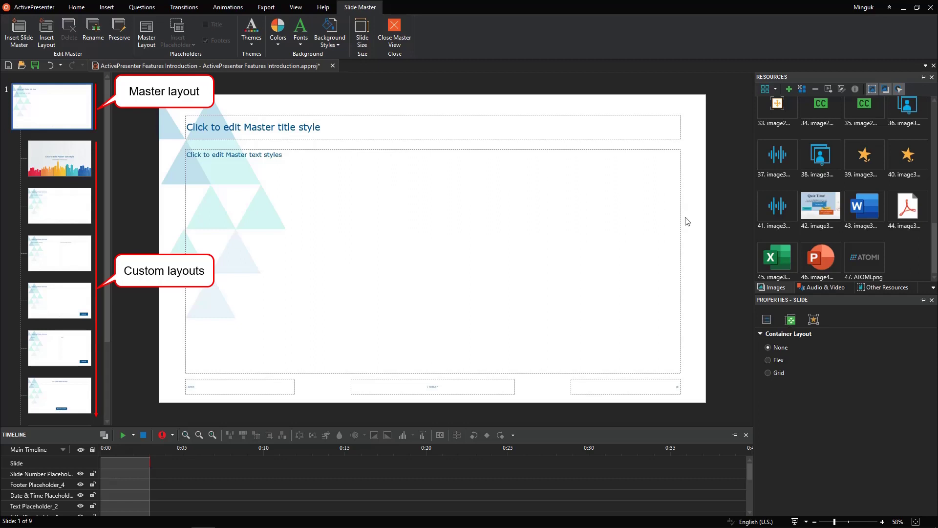
drag(864, 257, 648, 154)
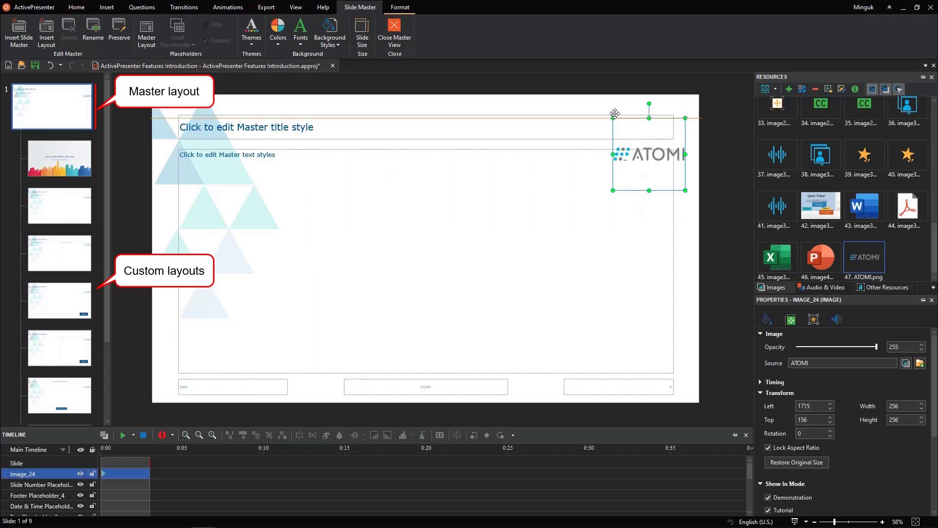
drag(615, 113, 606, 86)
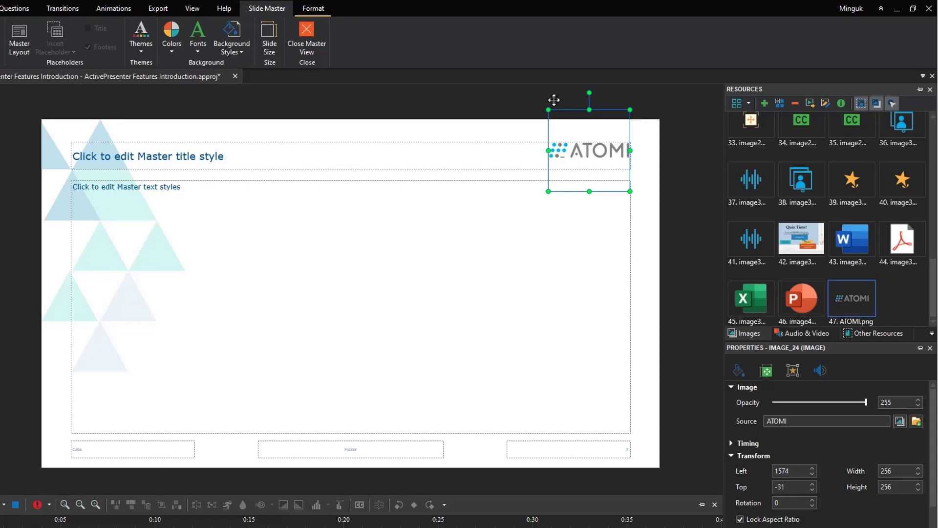
Send the ATOMI logo to back and check it on the Title and Content, two-content and Question layouts.
right_click(580, 136)
mouse_move(650, 251)
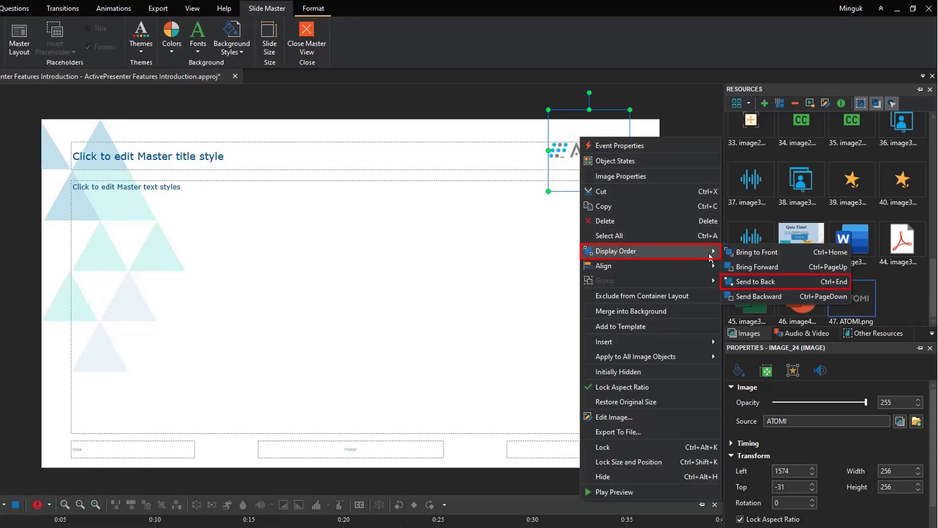
click(757, 280)
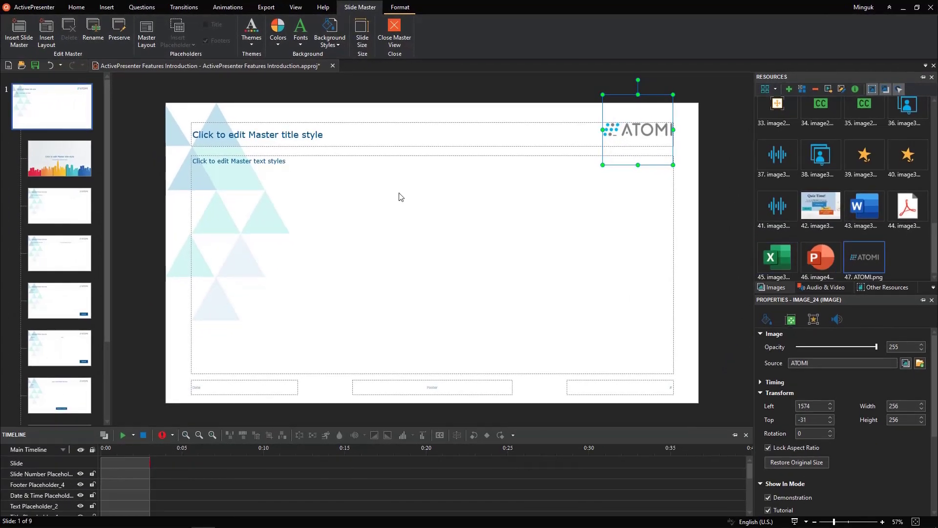
click(85, 208)
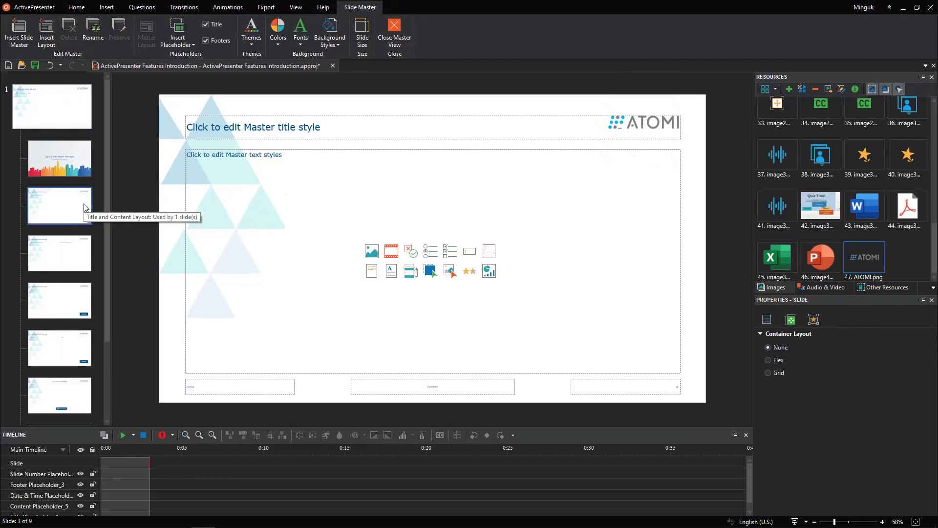
click(78, 258)
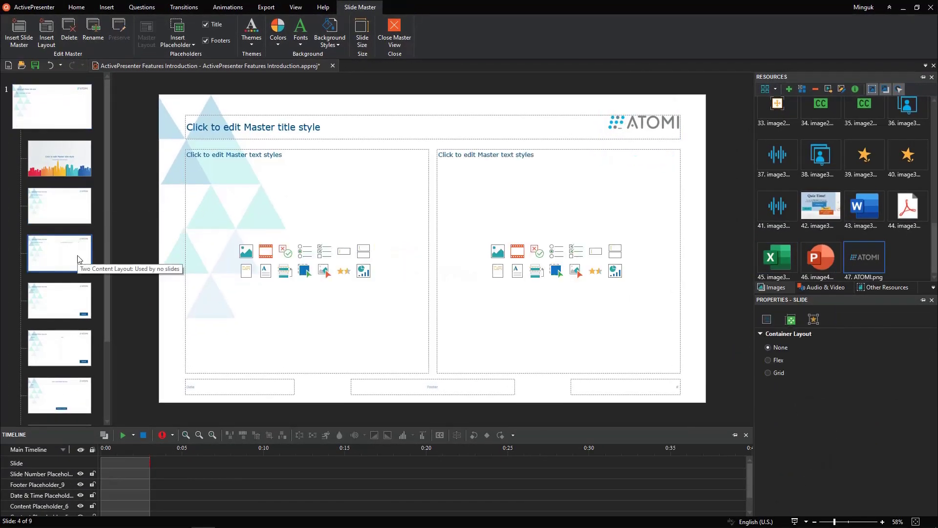
click(62, 308)
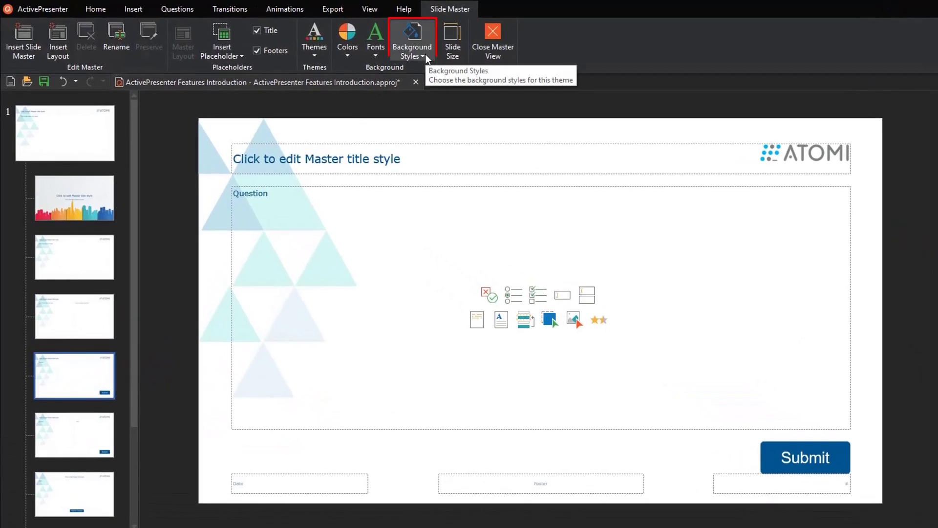
Turn on Hide Background Objects for the Question and Report layouts.
click(426, 58)
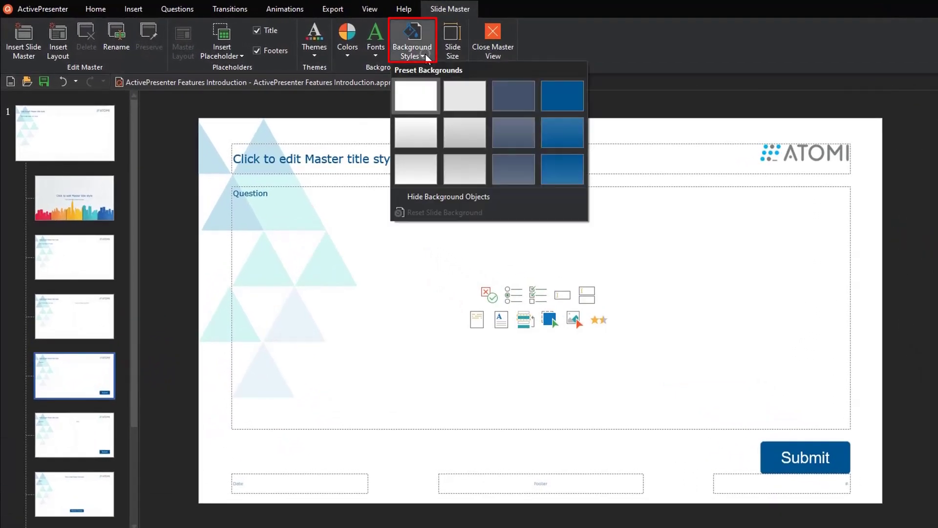
click(424, 203)
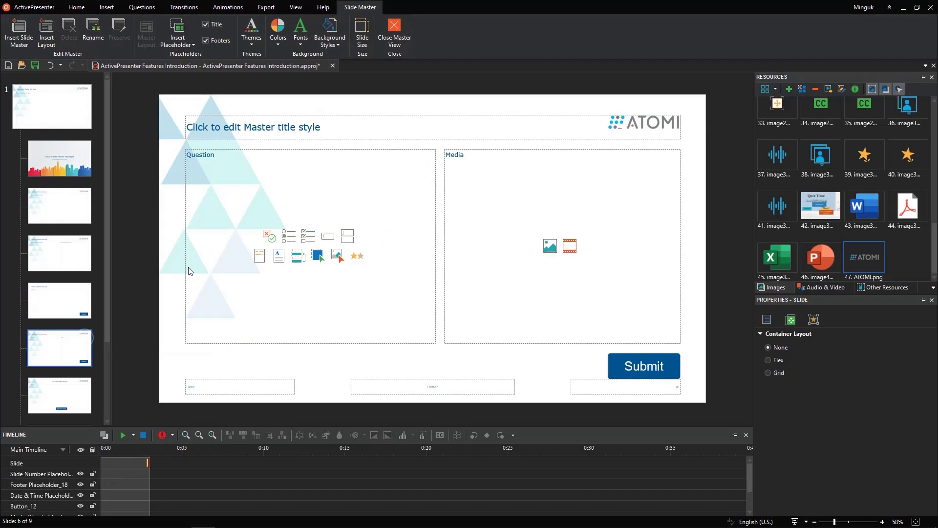
click(338, 47)
click(338, 163)
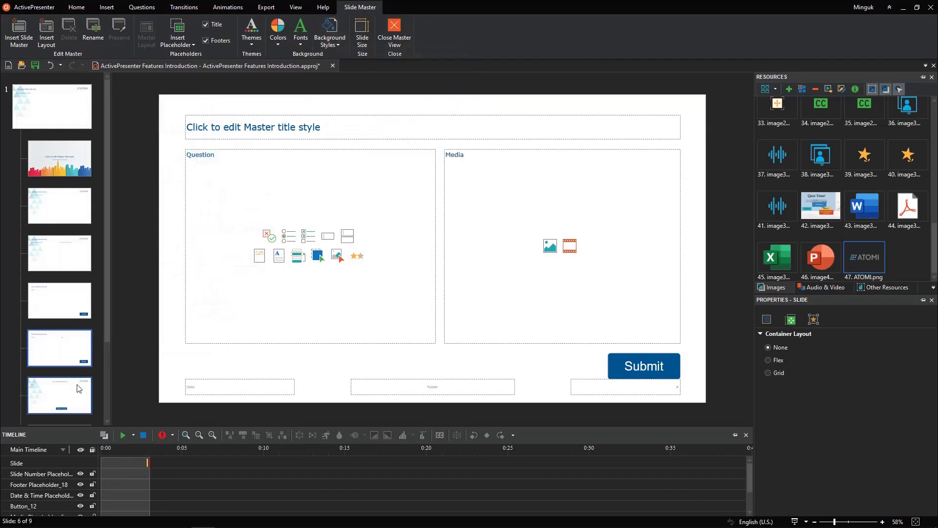
click(78, 389)
click(330, 41)
click(320, 162)
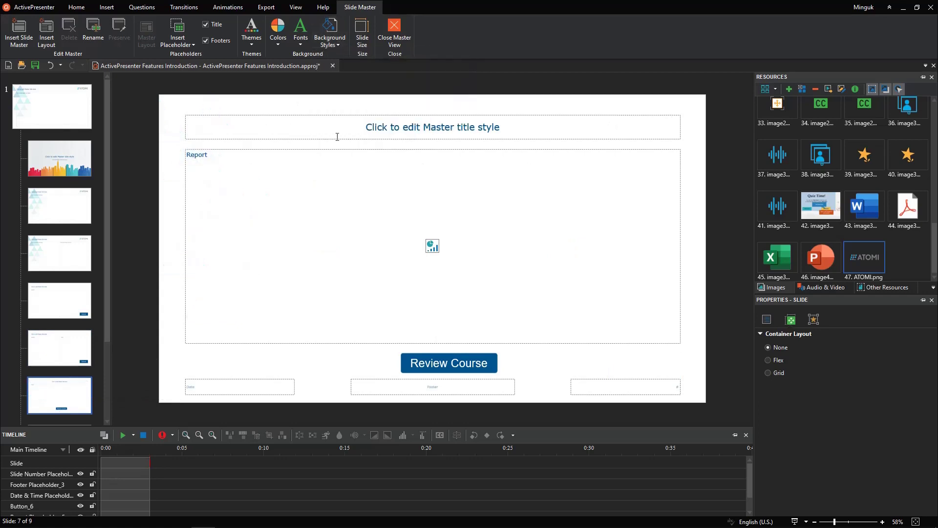
Close Master View and check the logo on slides 2, 3, 14 and 15.
click(406, 37)
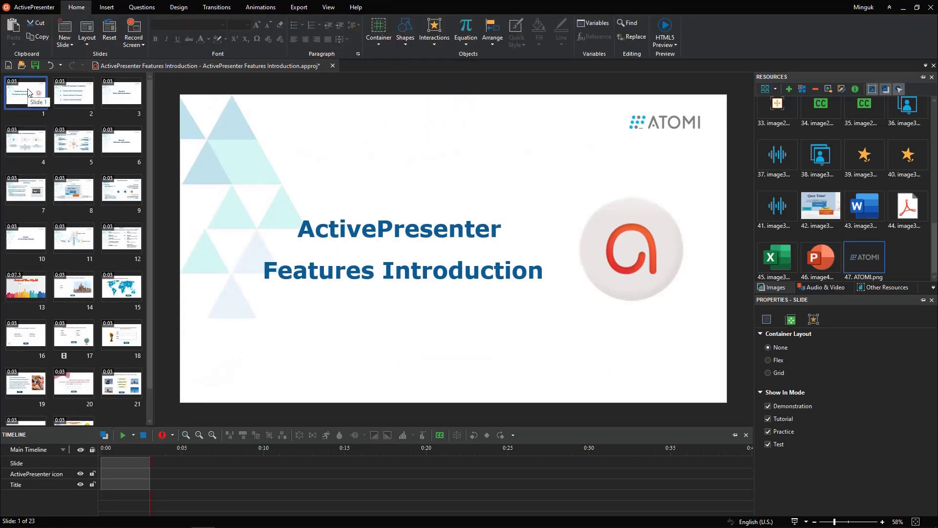
click(77, 94)
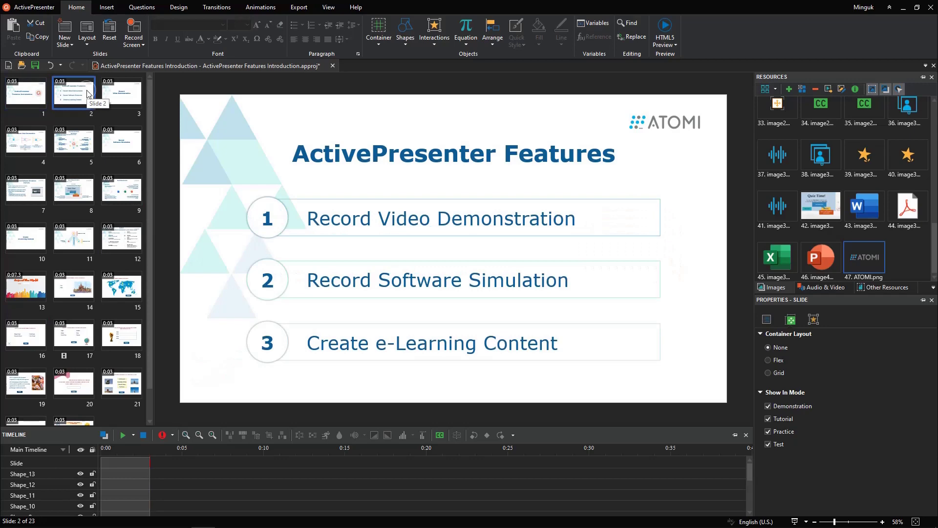
click(106, 97)
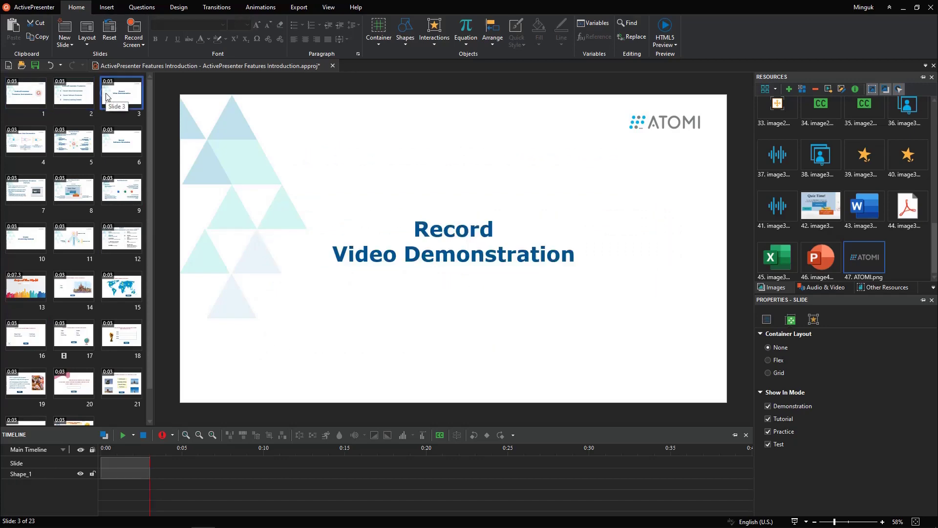
click(91, 293)
click(105, 294)
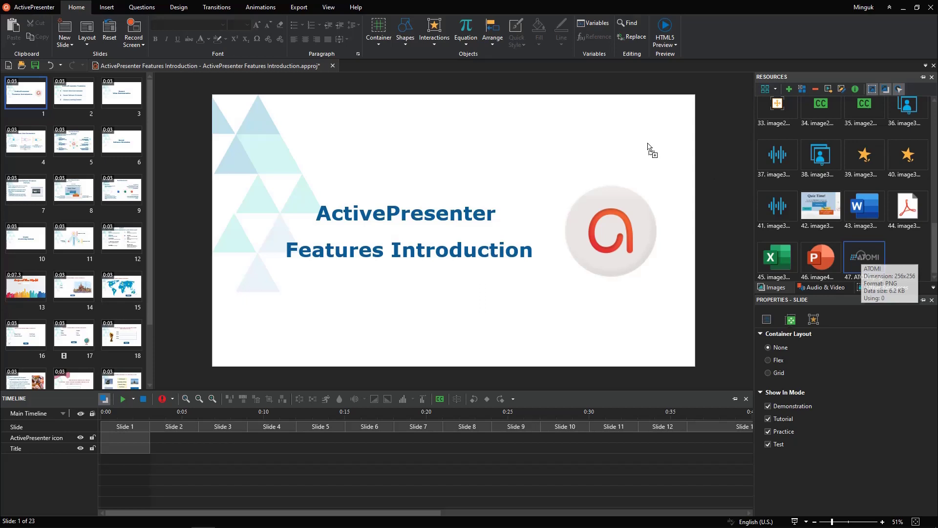
Place ATOMI.png at slide 1's top right and show it over multiple slides on the bottom layer.
mouse_move(861, 255)
mouse_down()
mouse_move(617, 123)
mouse_move(623, 90)
mouse_up()
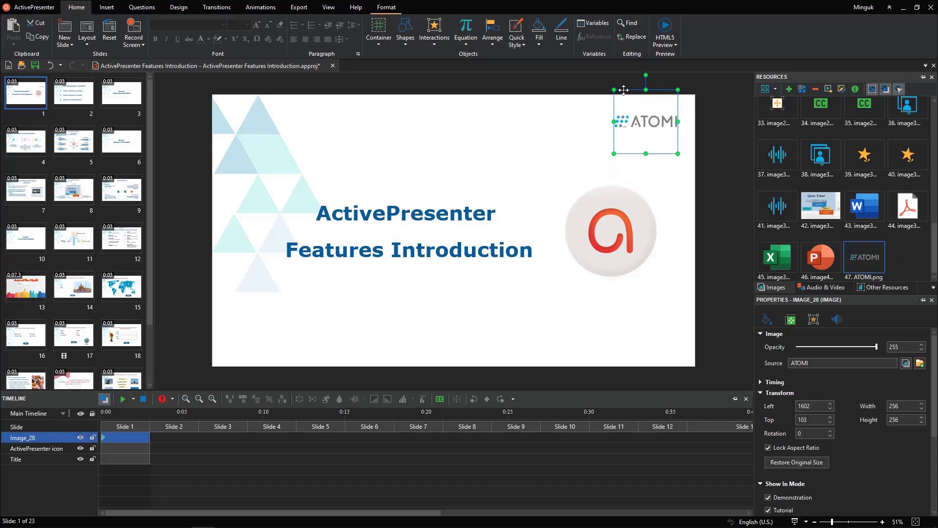
right_click(637, 153)
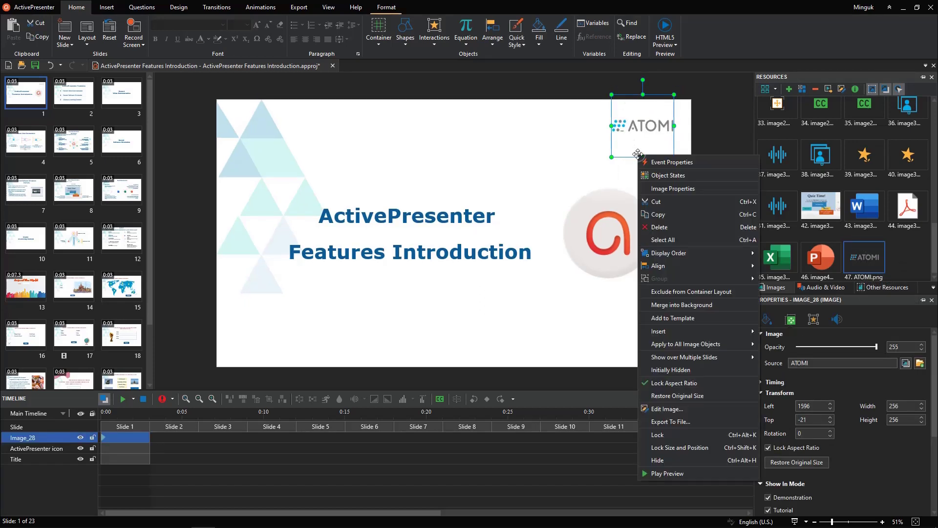
mouse_move(683, 357)
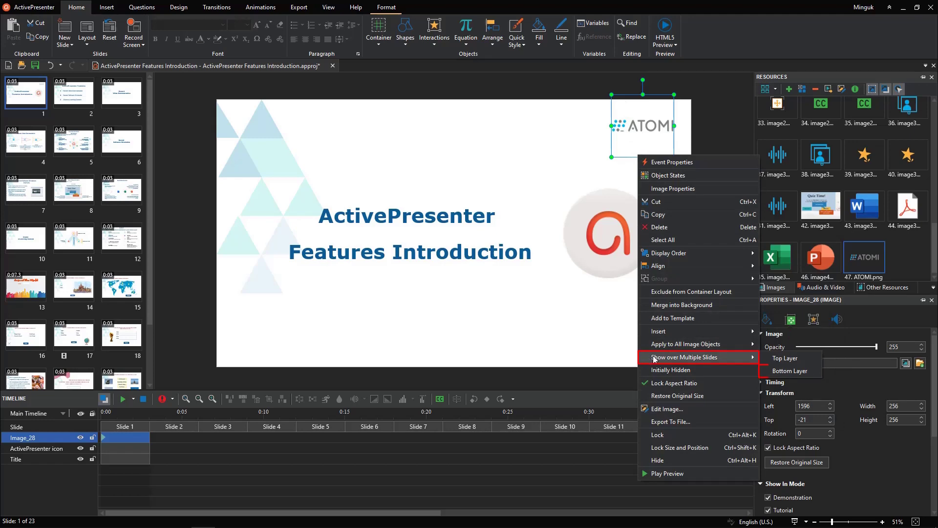
click(778, 369)
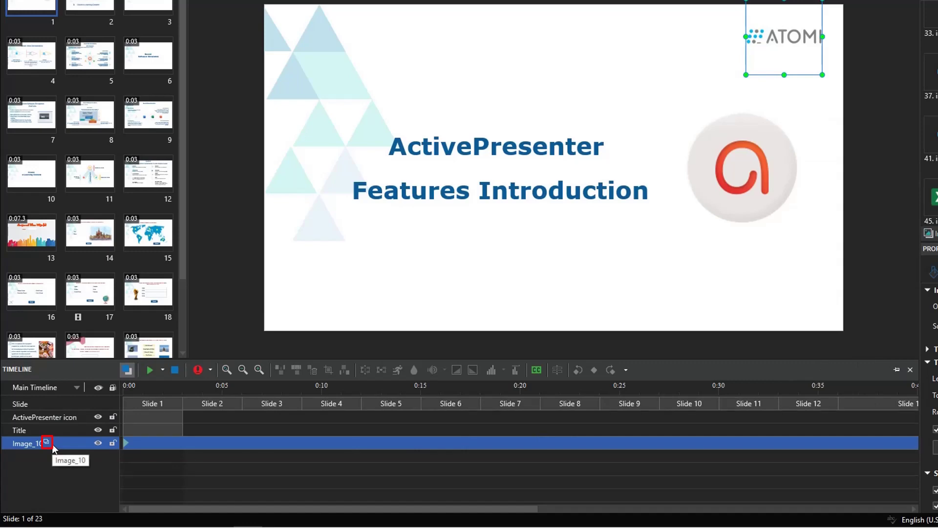
Move the Image_10 logo's timeline start past Slide 1, then check slide 2.
click(53, 444)
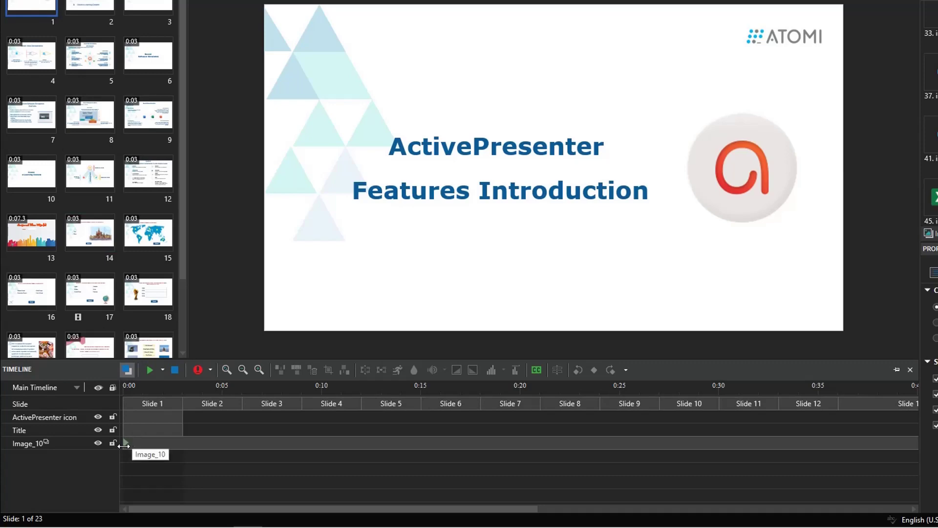
drag(123, 445, 246, 450)
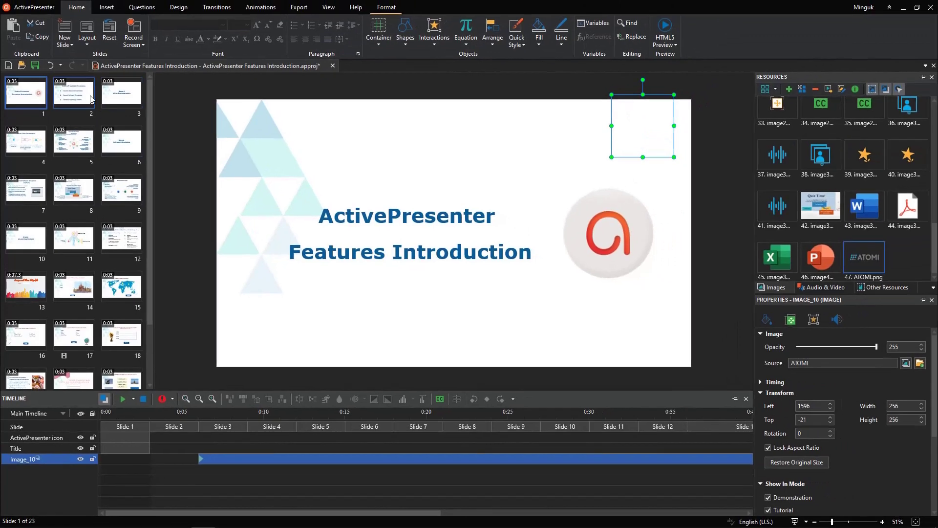
click(90, 97)
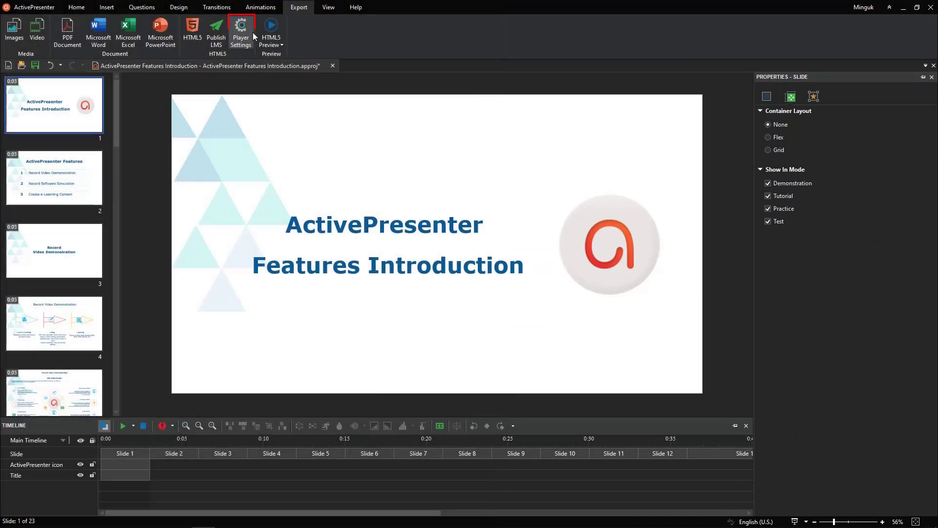
Enable the sidebar Author Image in Player Settings and browse for its image file.
click(254, 36)
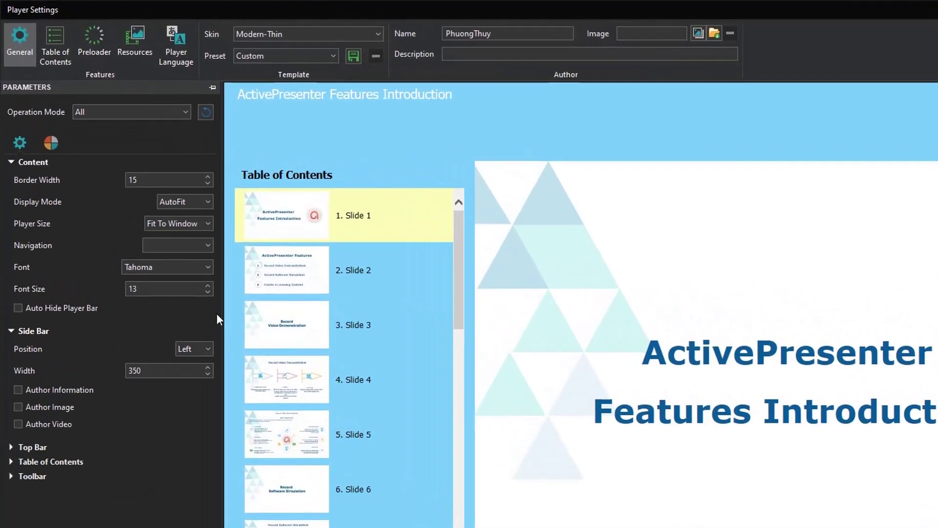
click(14, 303)
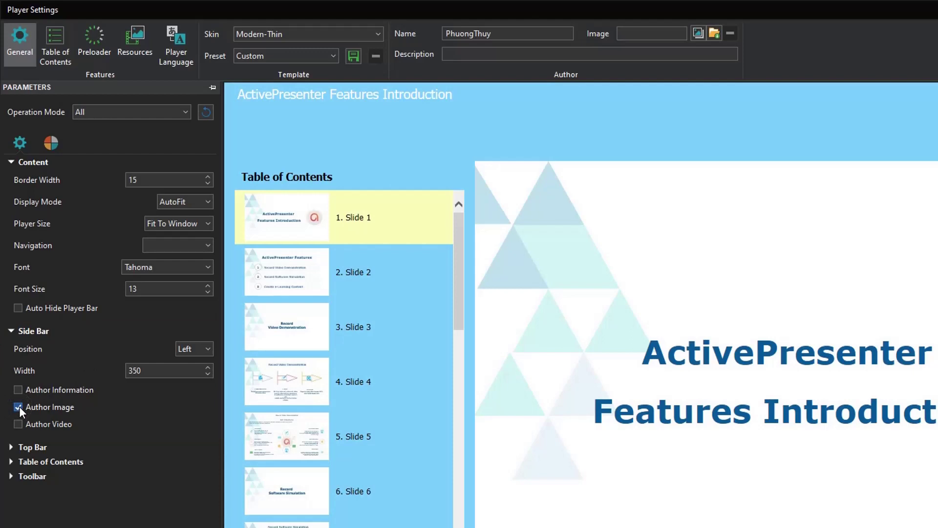
click(711, 37)
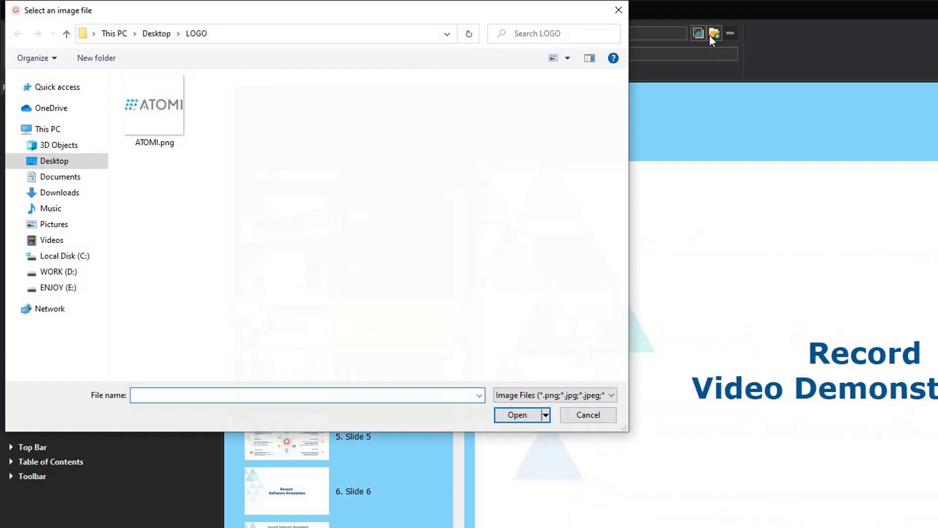
Load ATOMI.png as the player author image and apply the Player Settings.
click(154, 110)
click(534, 414)
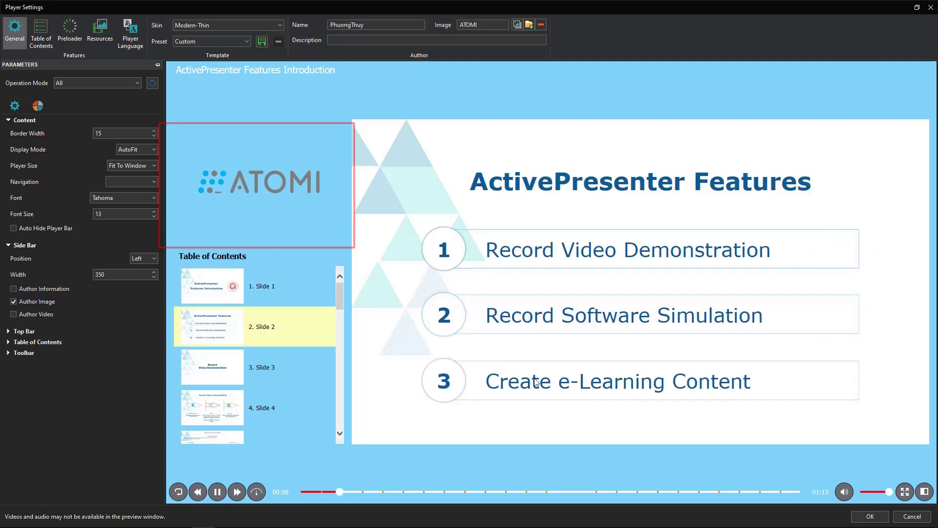
click(870, 515)
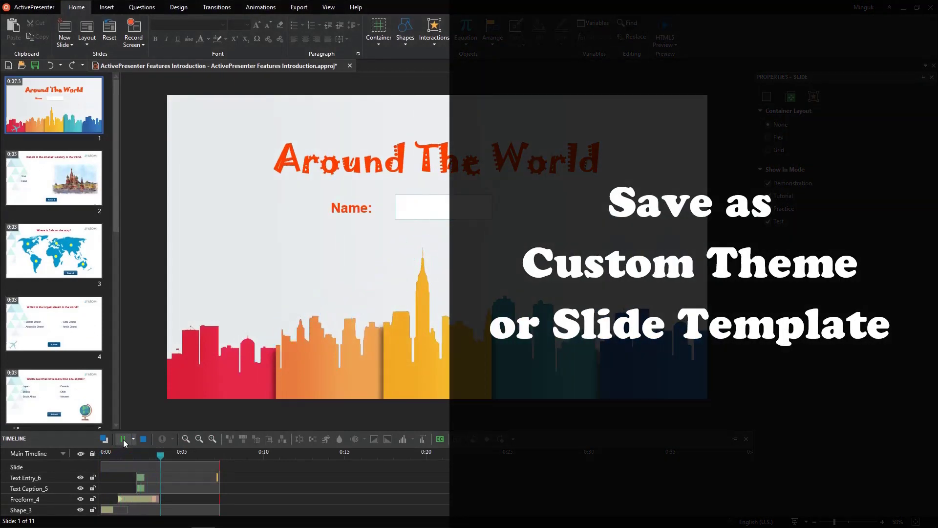
Stop playback, review quiz slides 2–8 for the logo, and return to the Start Page.
click(123, 439)
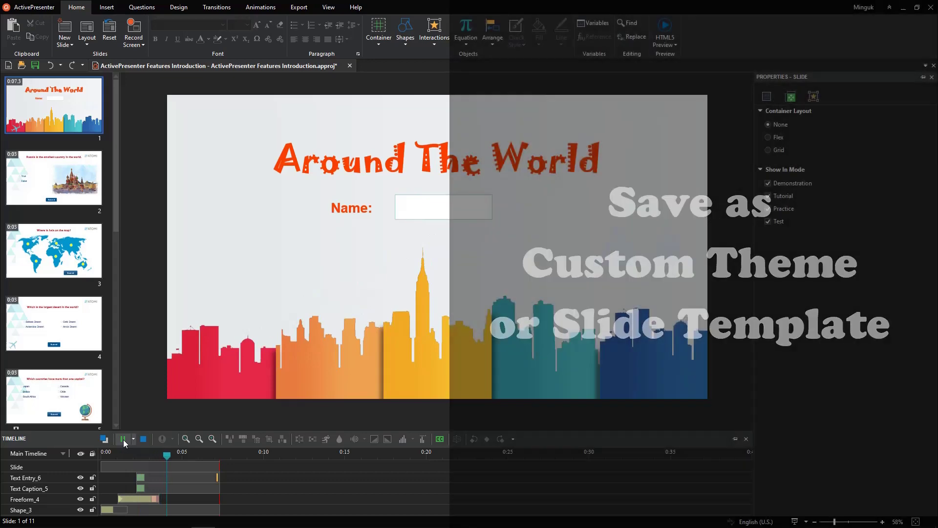
click(84, 203)
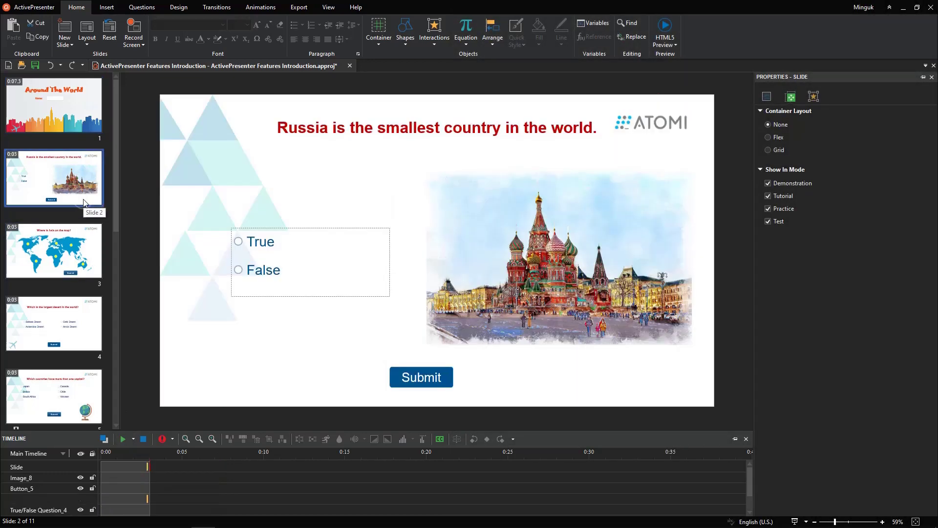
click(84, 252)
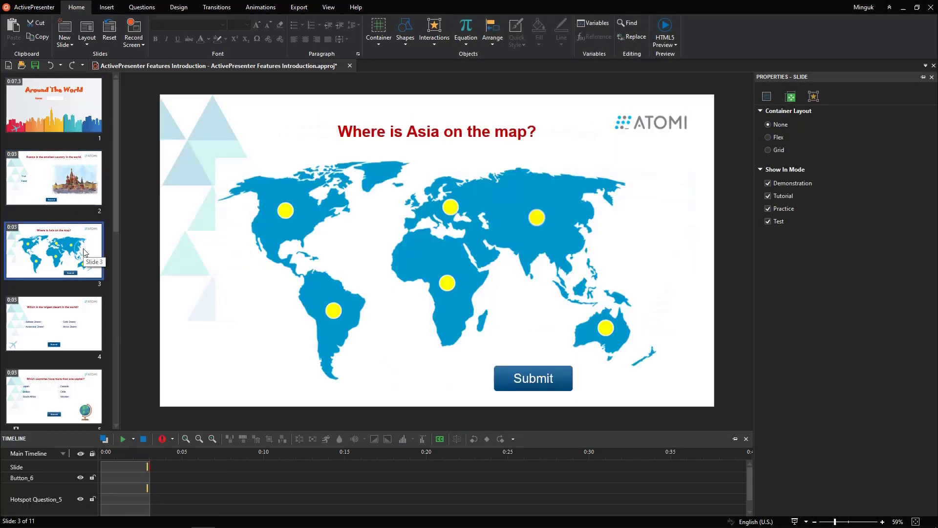
click(84, 319)
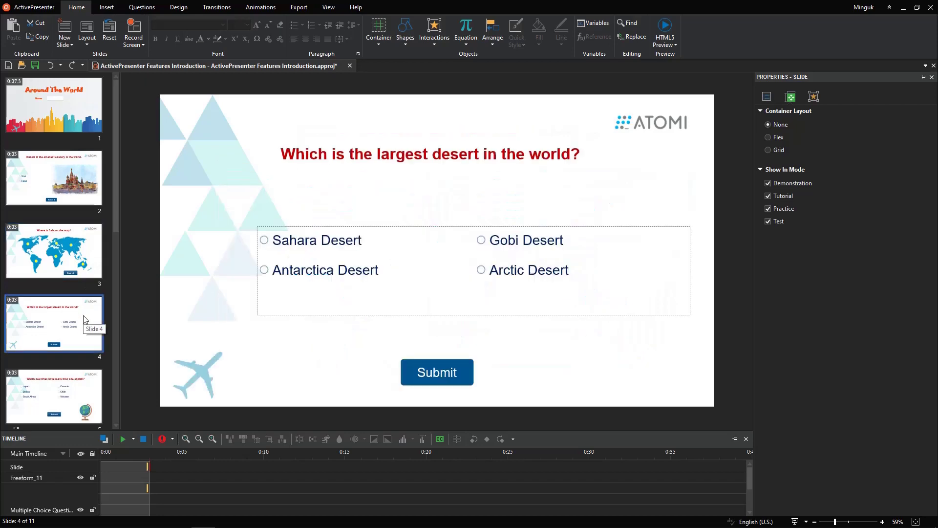
scroll(84, 322, down, 1)
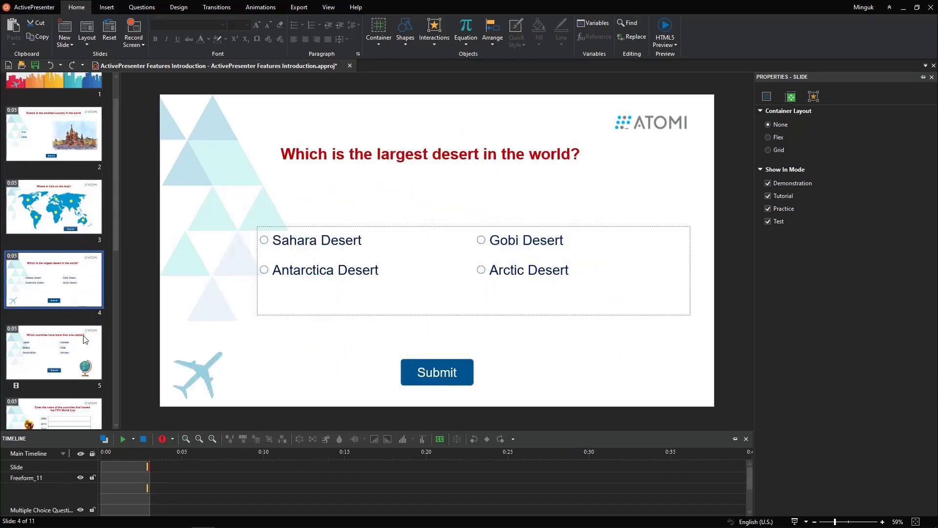
click(84, 350)
scroll(85, 352, down, 2)
click(81, 387)
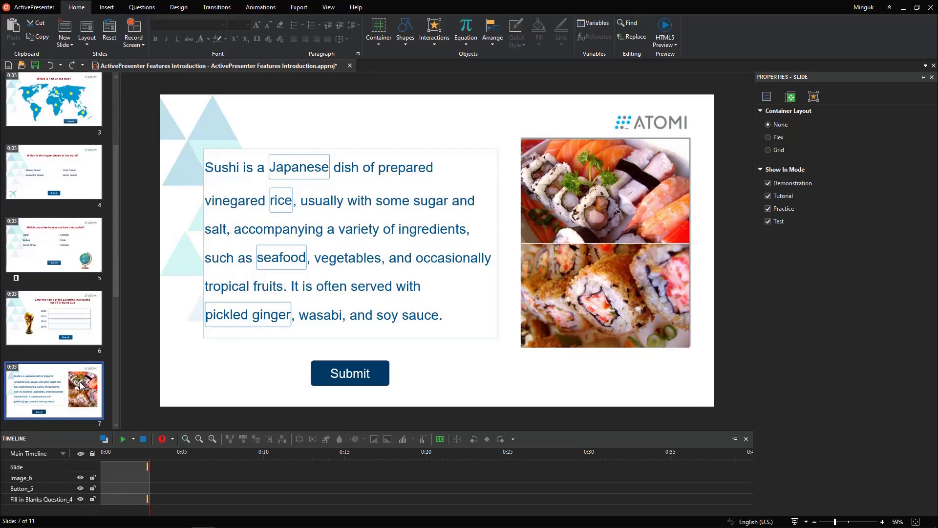
scroll(80, 382, down, 1)
scroll(80, 382, down, 1)
click(81, 378)
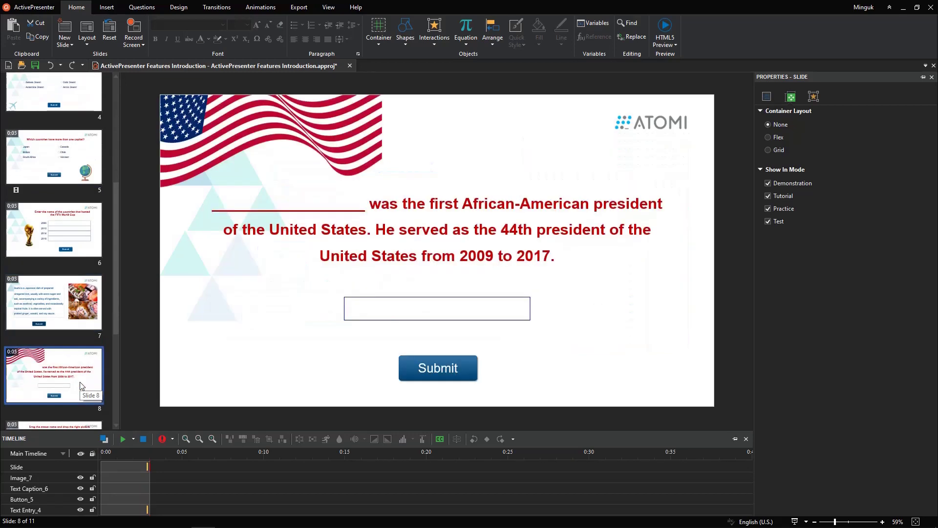
click(50, 8)
click(44, 273)
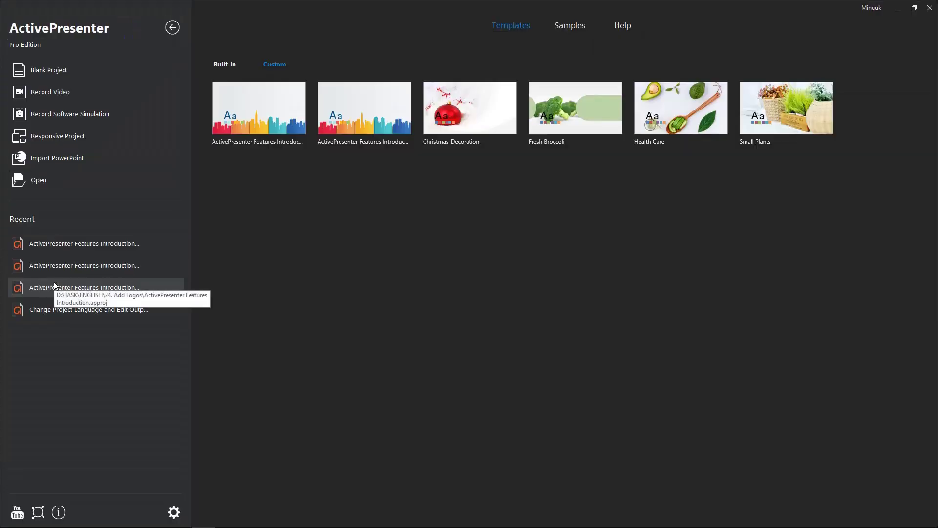
Open the second custom template for editing and start rewriting slide 2's title.
right_click(337, 116)
click(344, 196)
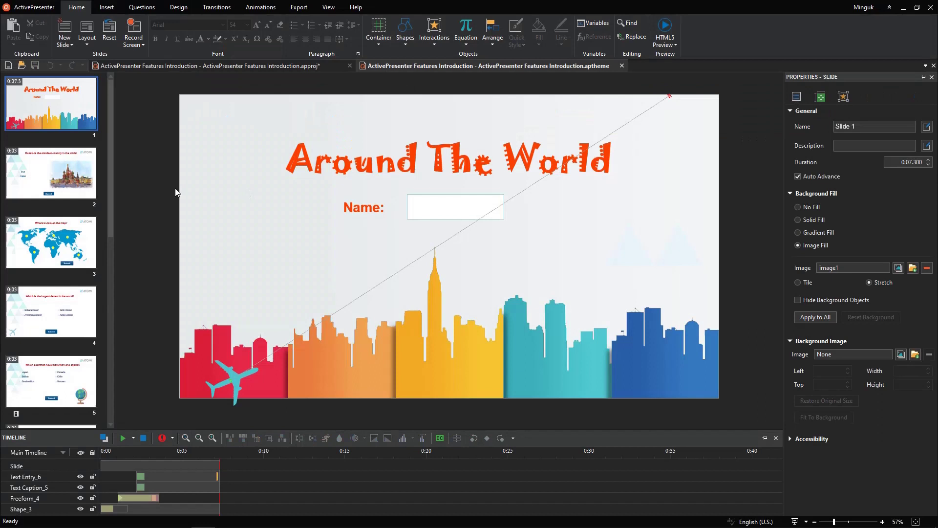
click(75, 180)
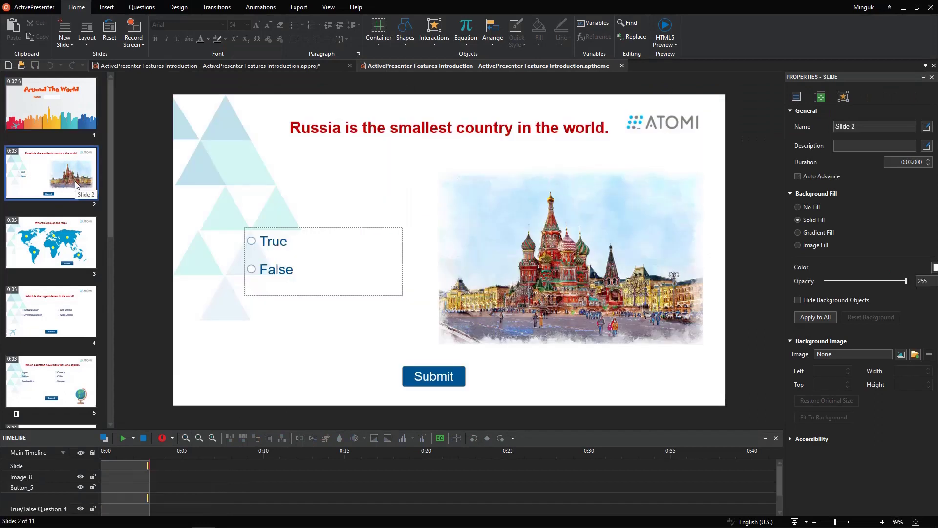
click(336, 138)
double_click(359, 129)
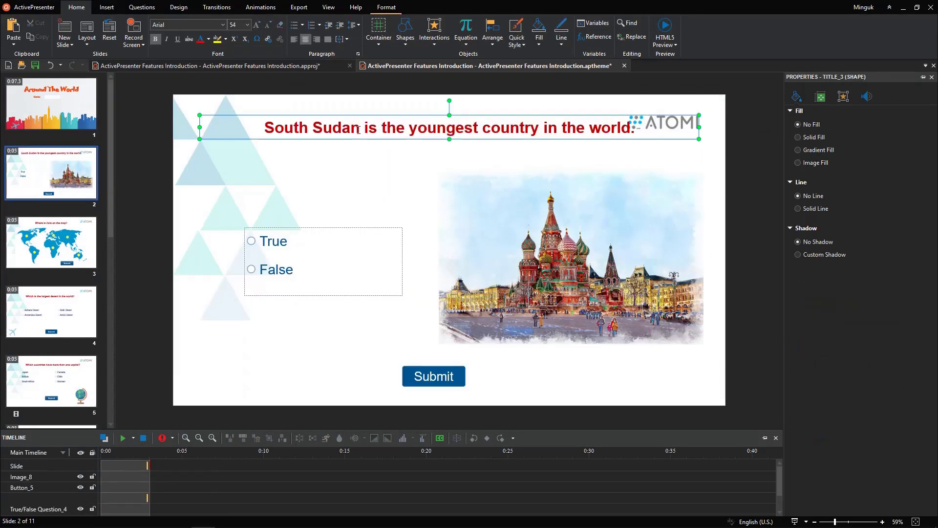